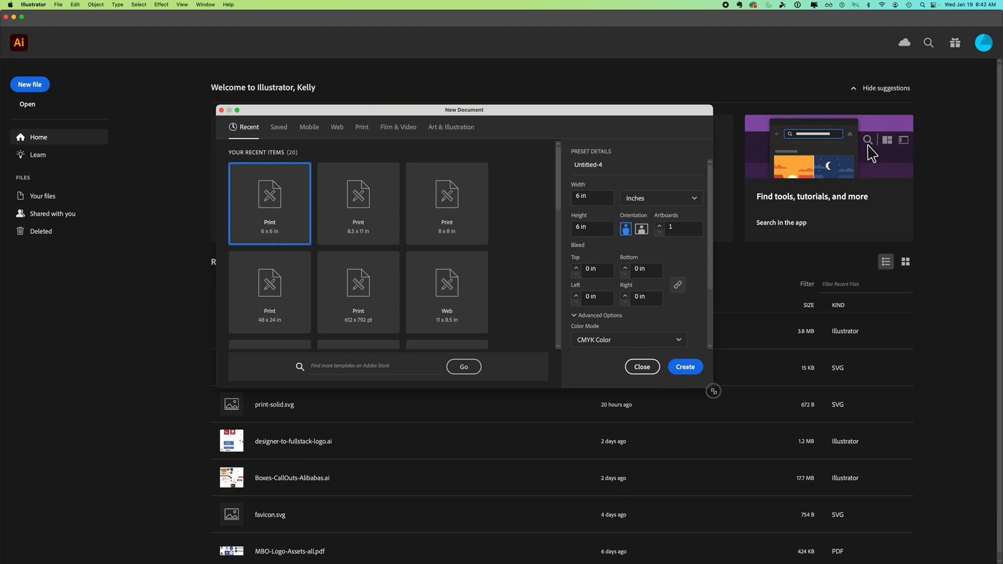
# - Show the Print presets for the new document and name it Exercise1-LASTNAME
pyautogui.moveTo(451, 110); pyautogui.dragTo(411, 74)
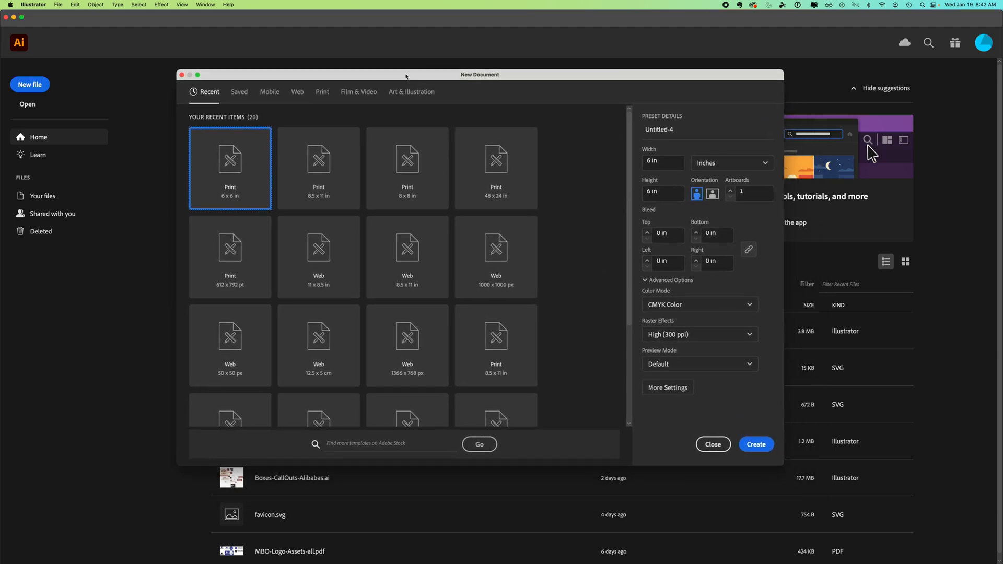
pyautogui.click(322, 93)
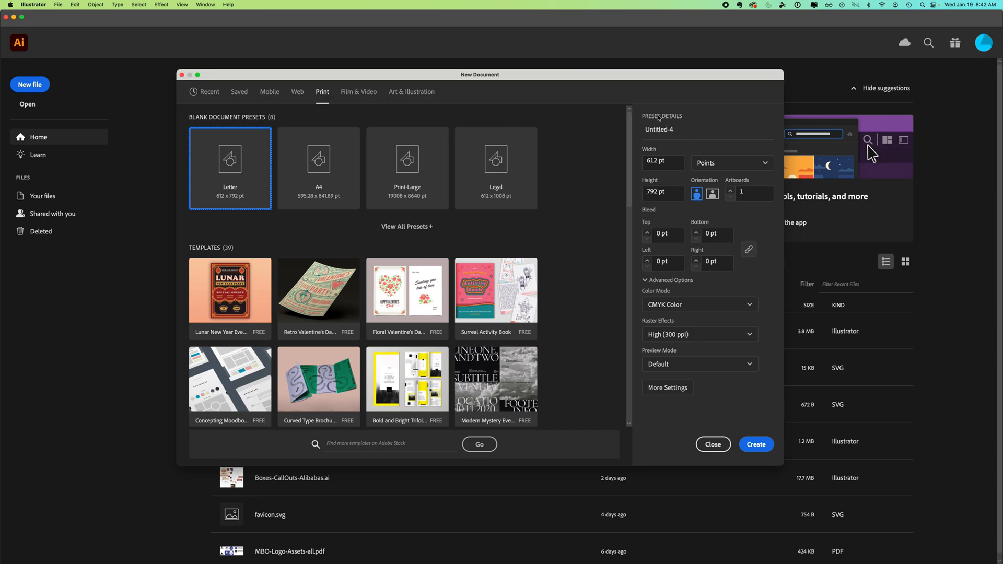
pyautogui.click(663, 130)
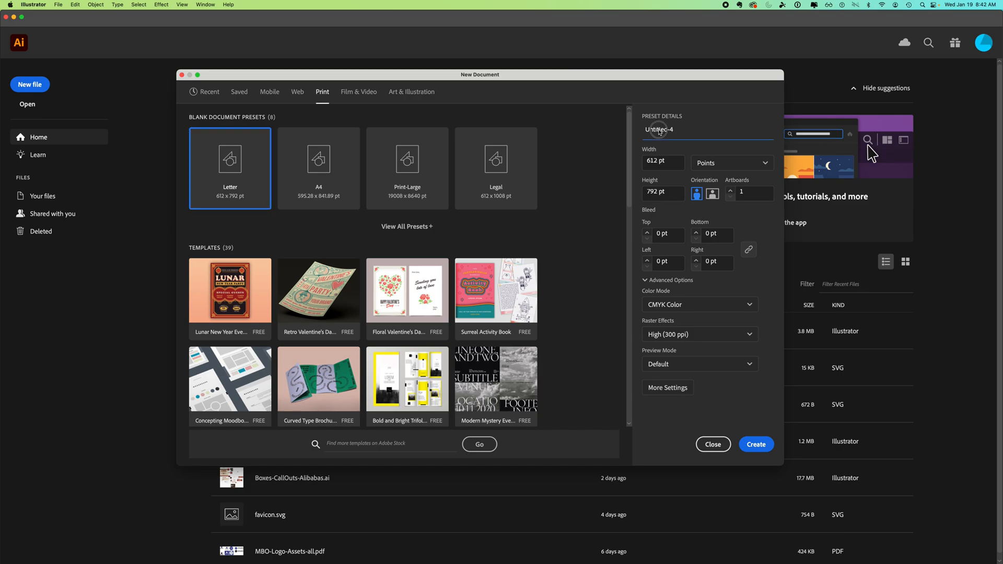
pyautogui.write('Exercise1-LASTNAME')
# - Set the new document's units to inches and its size to 8 by 8 in, and create it
pyautogui.click(716, 165)
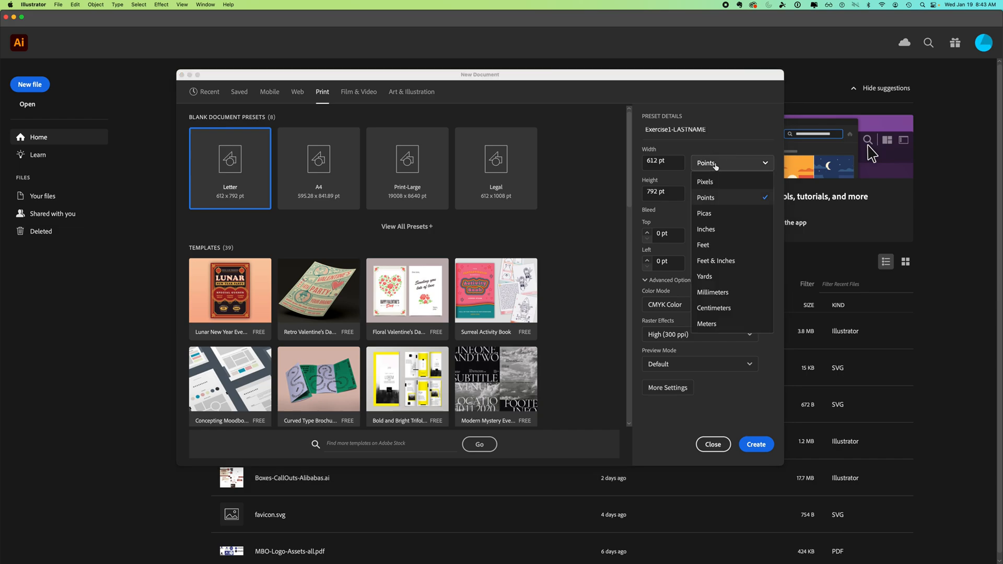
pyautogui.click(710, 229)
pyautogui.click(667, 164)
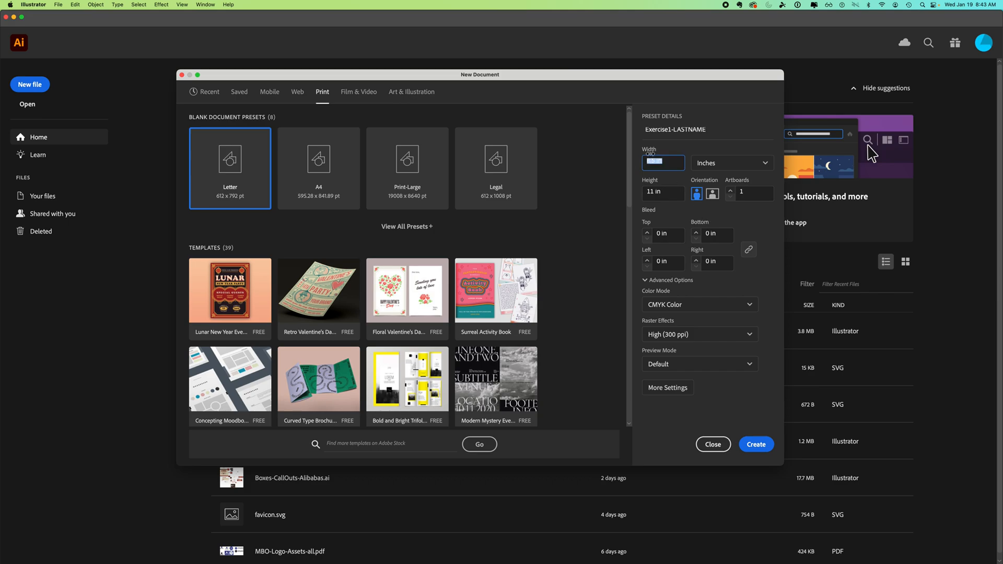
pyautogui.write('8')
pyautogui.press('Tab')
pyautogui.write('8')
pyautogui.press('Tab')
pyautogui.click(757, 445)
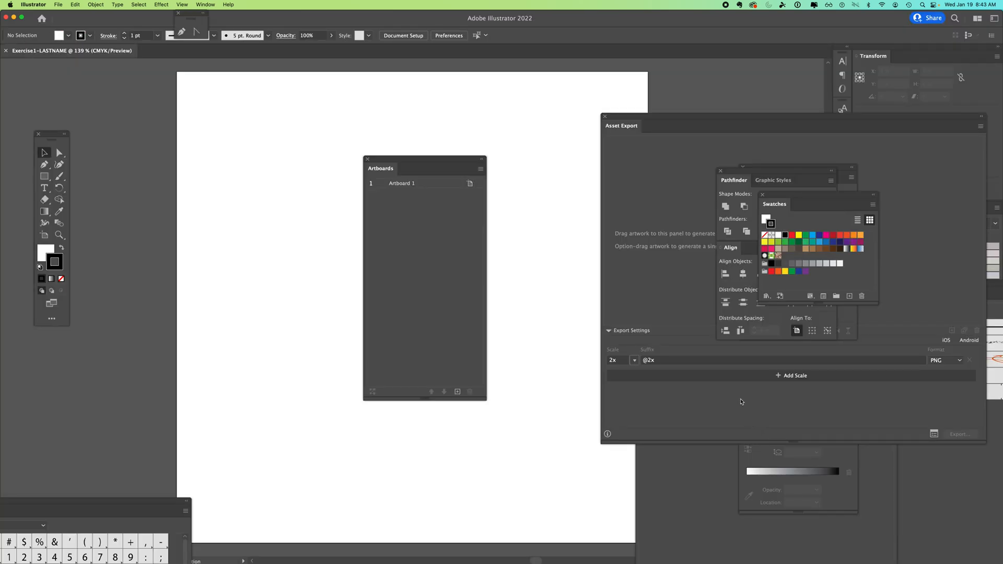
# - Move the floating Artboards, Asset Export and other panels off the artboard to clear the workspace
pyautogui.moveTo(387, 158); pyautogui.dragTo(770, 157)
pyautogui.moveTo(656, 117); pyautogui.dragTo(859, 124)
pyautogui.moveTo(625, 298); pyautogui.dragTo(794, 292)
pyautogui.moveTo(704, 297); pyautogui.dragTo(765, 290)
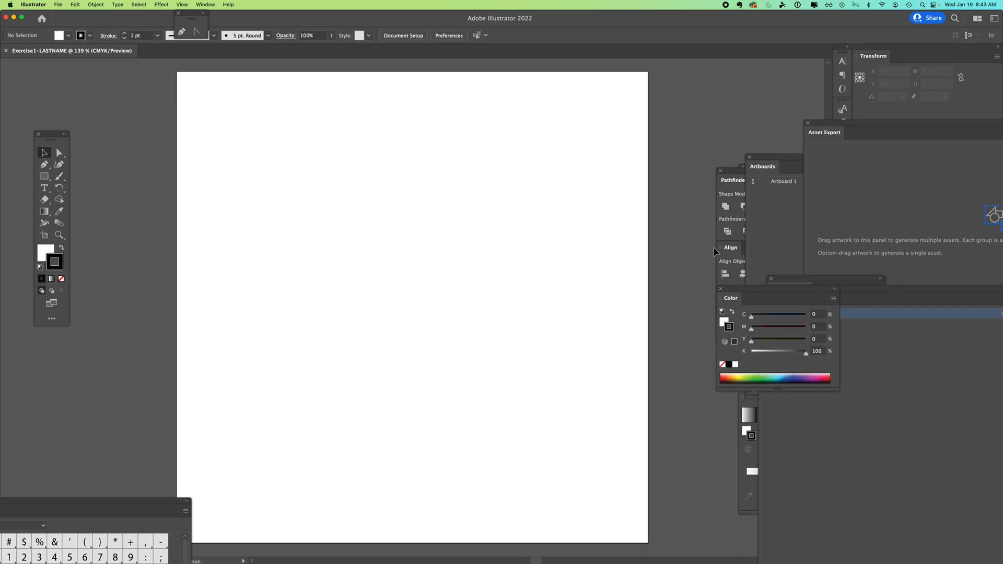
# - Examine the full extent of the canvas around the artboard and return to a closer view
pyautogui.press('super+minus')
pyautogui.press('super+minus')
pyautogui.press('super+minus')
pyautogui.press('super+minus')
pyautogui.press('super+minus')
pyautogui.press('super+minus')
pyautogui.press('super+minus')
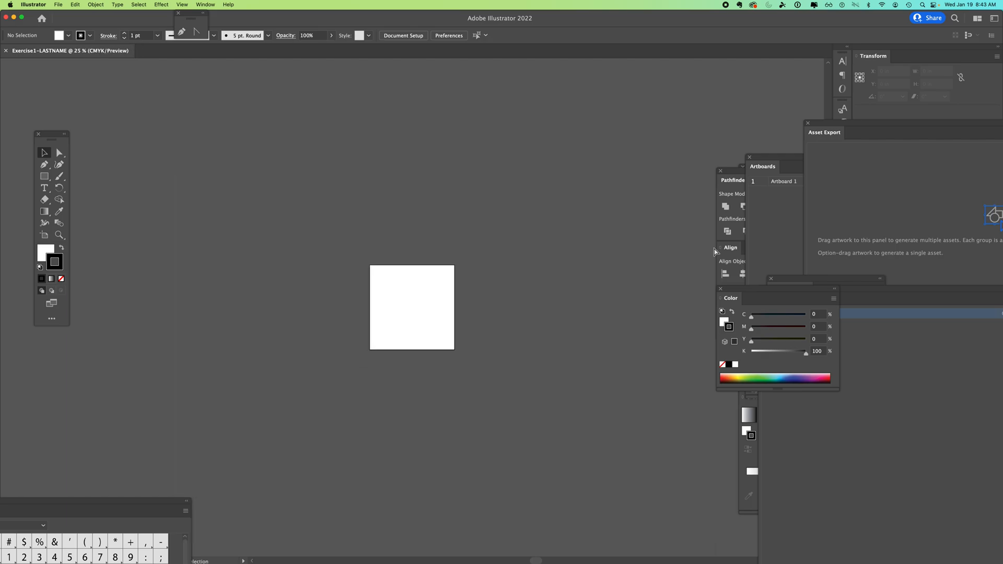
pyautogui.press('super+minus')
pyautogui.press('super+minus')
pyautogui.press('super+minus')
pyautogui.press('super+minus')
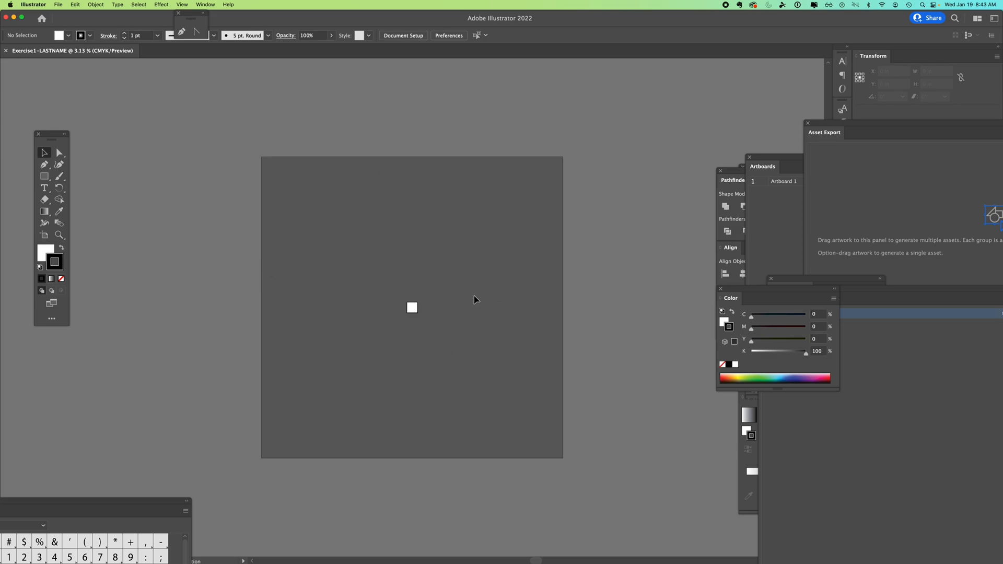
pyautogui.press('super+plus')
pyautogui.press('super+plus')
pyautogui.press('super+plus')
pyautogui.press('super+plus')
pyautogui.press('super+plus')
pyautogui.press('super+plus')
pyautogui.press('super+plus')
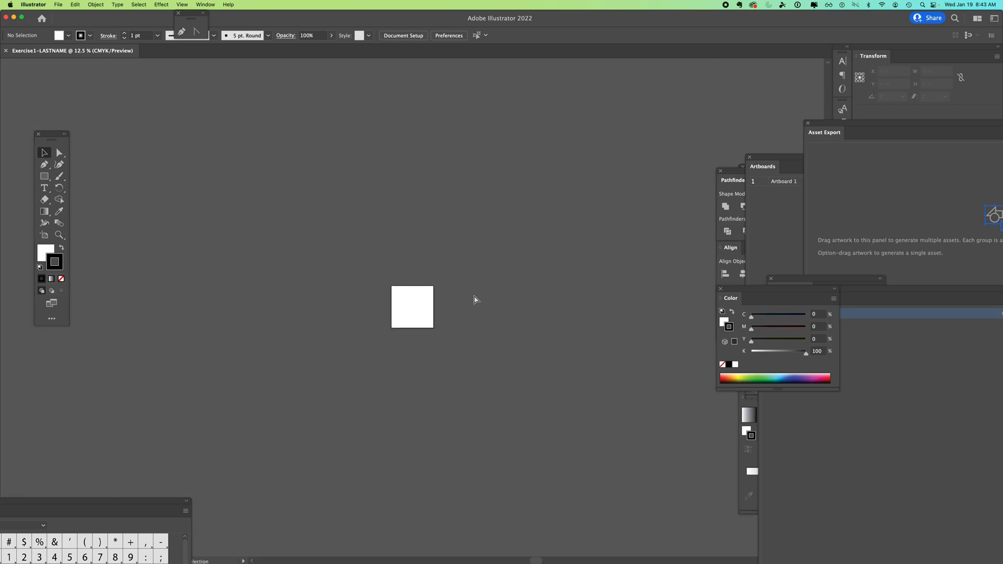
pyautogui.press('super+plus')
pyautogui.press('super+plus')
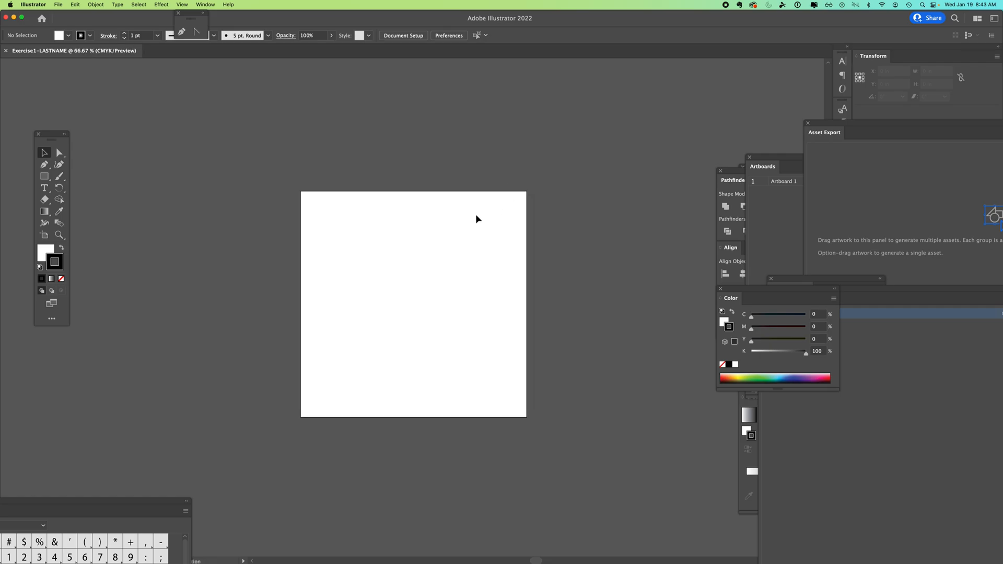
# - Activate the Artboard tool and place the Artboards panel beside the artboard, hiding it once and showing it again
pyautogui.click(46, 238)
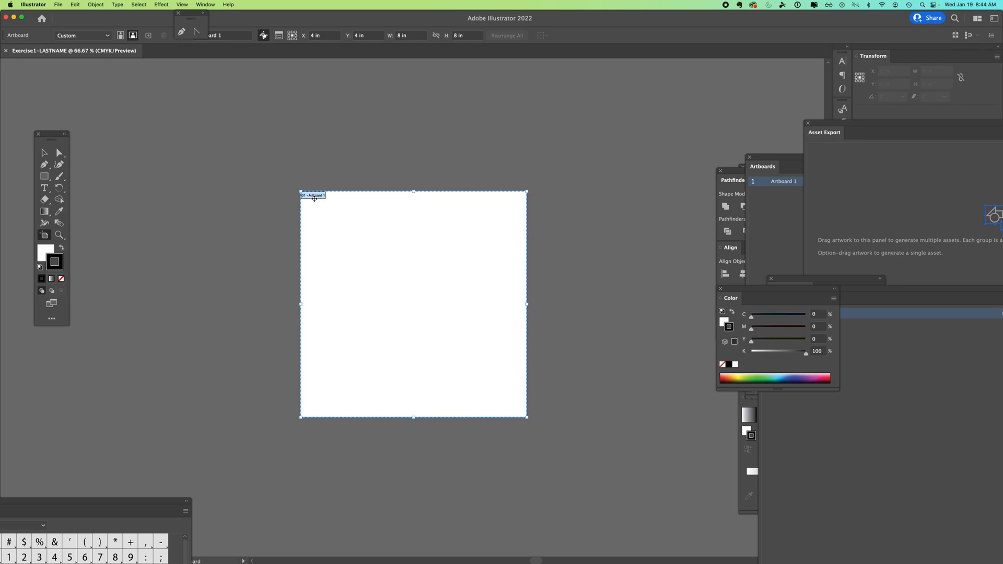
pyautogui.moveTo(763, 166); pyautogui.dragTo(565, 99)
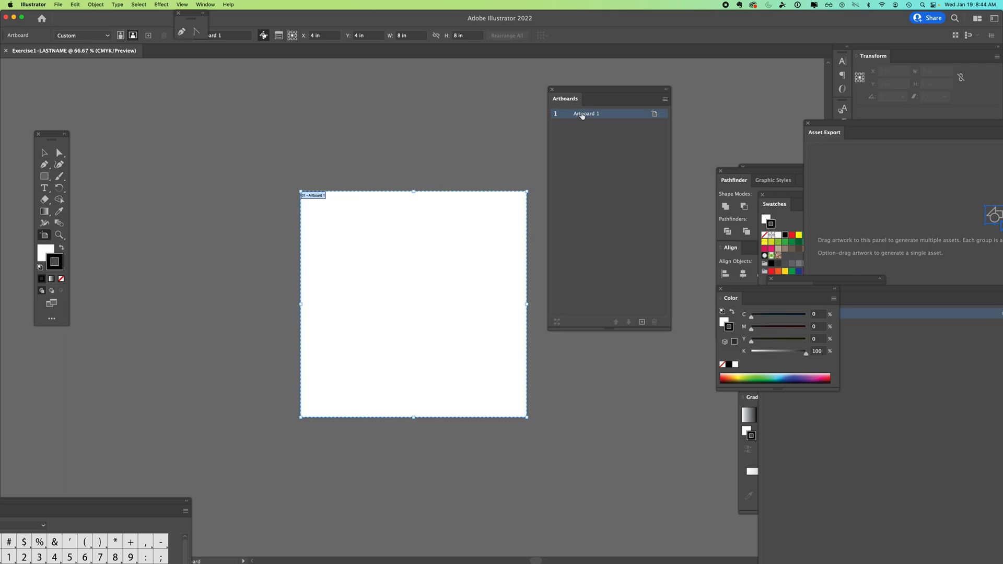
pyautogui.click(206, 5)
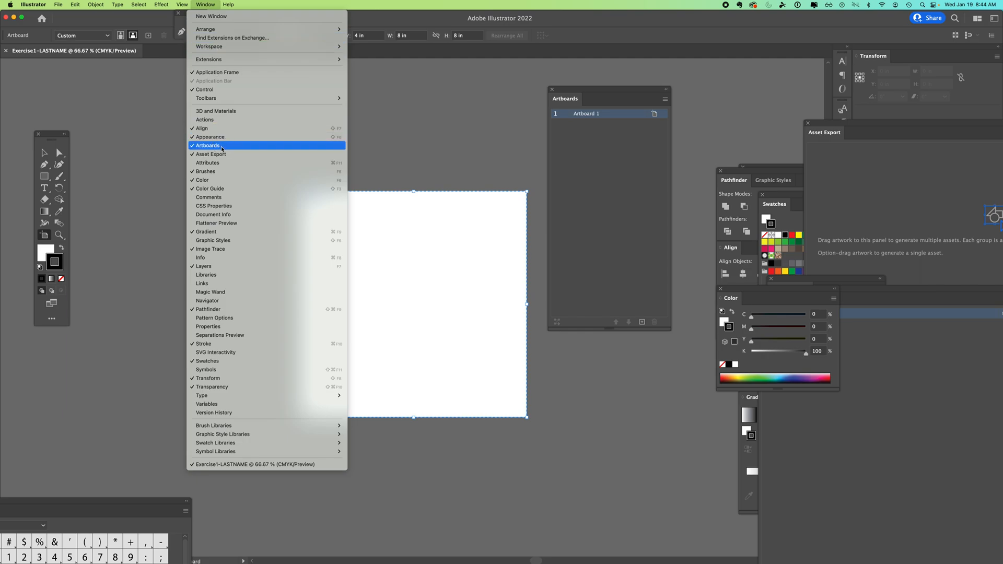
pyautogui.click(221, 148)
pyautogui.click(206, 4)
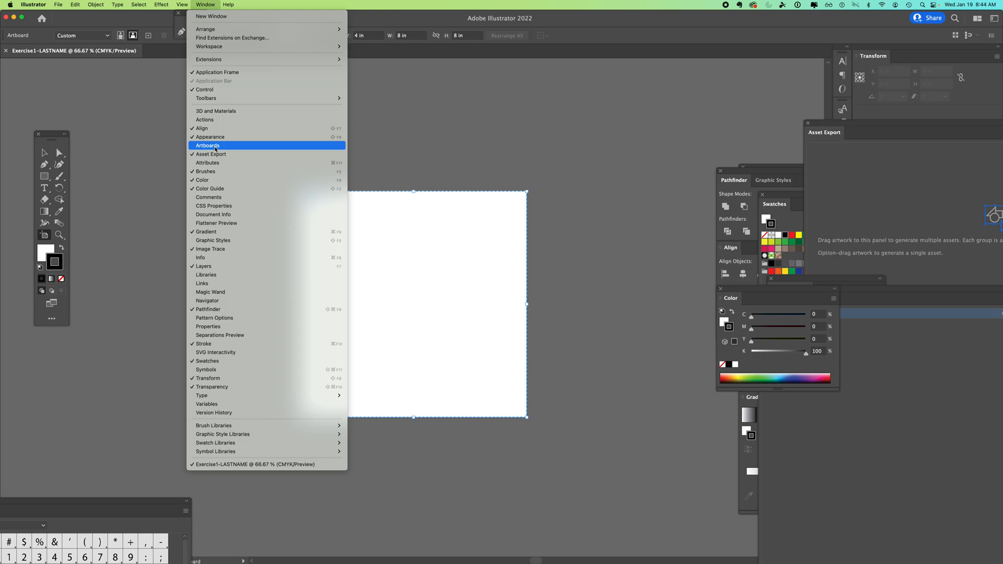
pyautogui.click(215, 146)
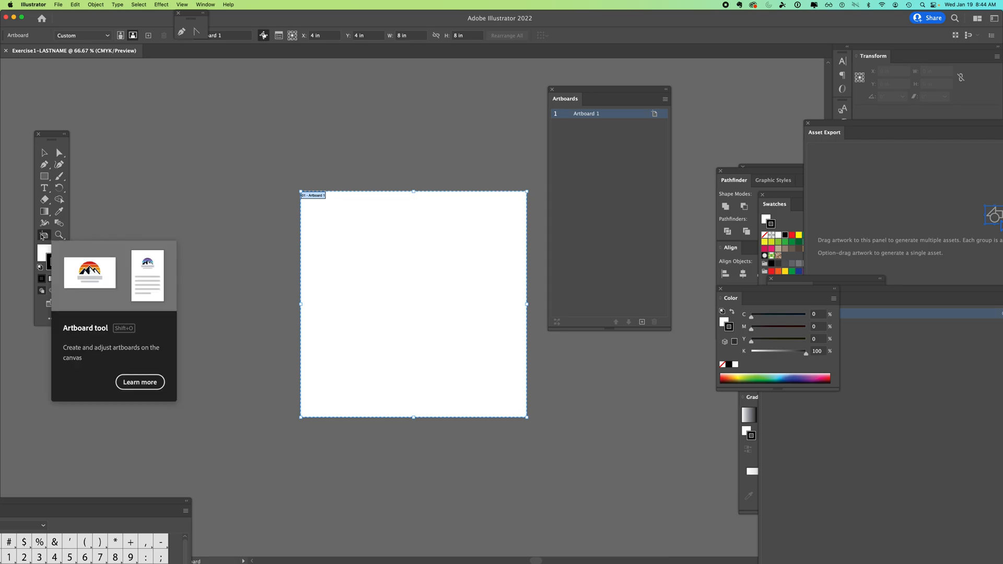
# - Draw a second artboard about 5.76 by 5.67 in above and to the left of the first one
pyautogui.moveTo(83, 82); pyautogui.dragTo(247, 242)
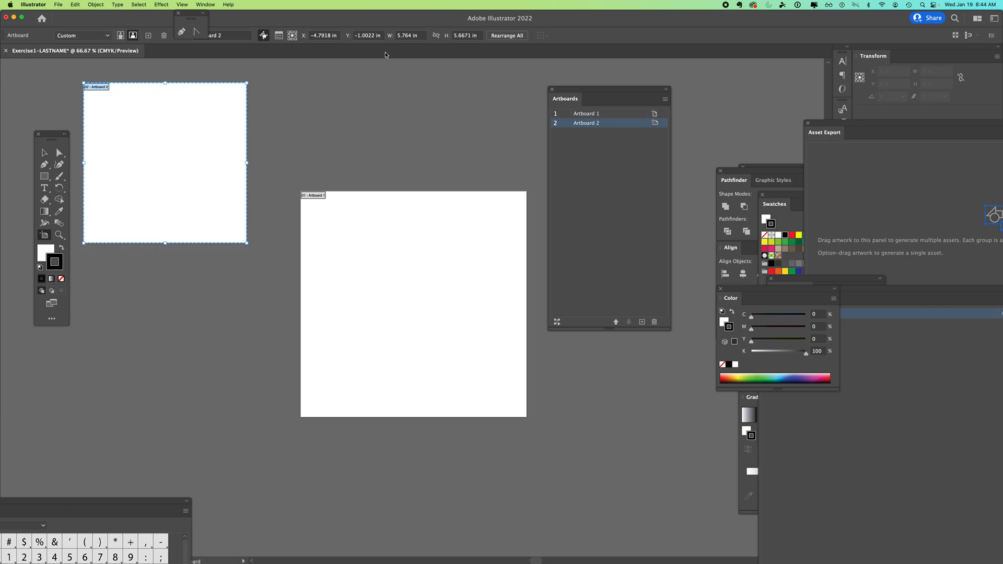
pyautogui.click(351, 234)
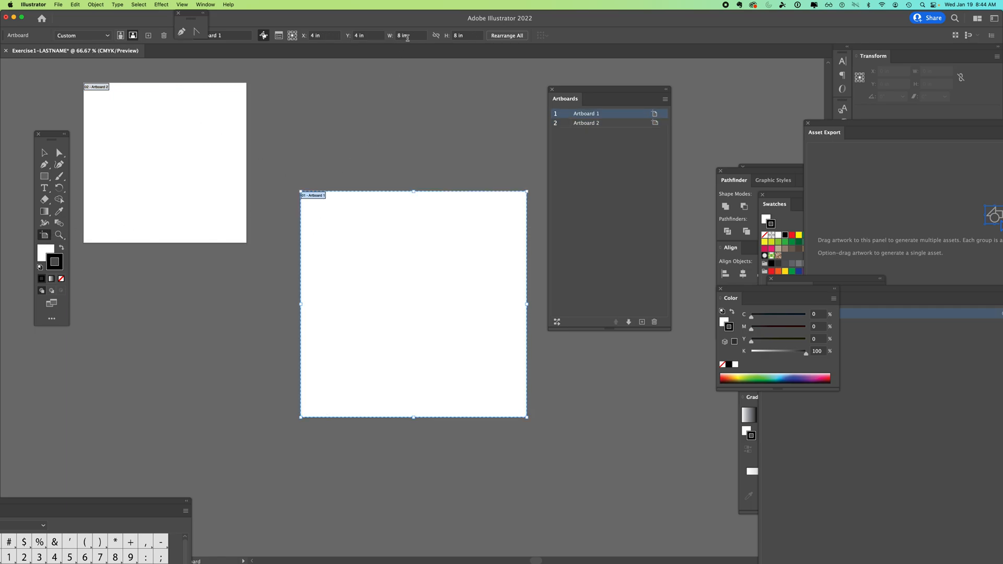
# - Set the second artboard's width and height to 8 in and move it level with the first, on its left
pyautogui.click(115, 115)
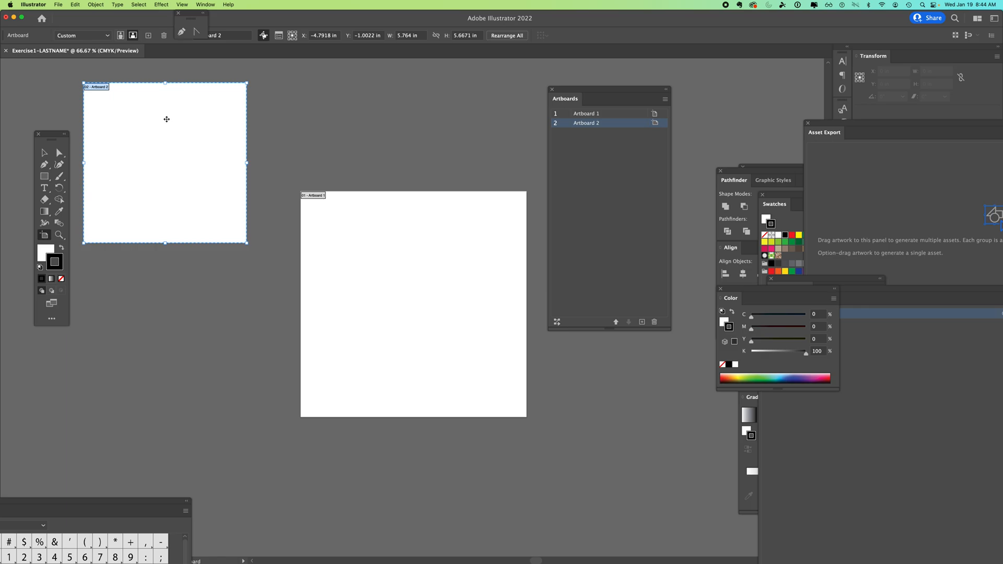
pyautogui.click(418, 35)
pyautogui.write('8')
pyautogui.press('Tab')
pyautogui.write('8')
pyautogui.press('Tab')
pyautogui.moveTo(152, 164); pyautogui.dragTo(156, 301)
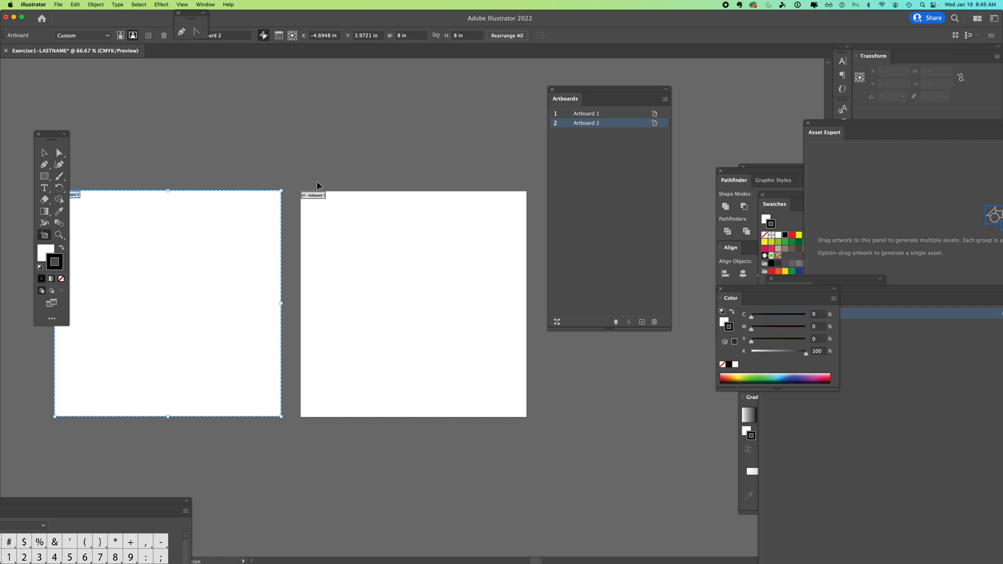
# - View both artboards together and compare how they display with the Selection tool and with the Artboard tool
pyautogui.press('super+minus')
pyautogui.press('super+minus')
pyautogui.moveTo(368, 210); pyautogui.dragTo(250, 130)
pyautogui.click(44, 153)
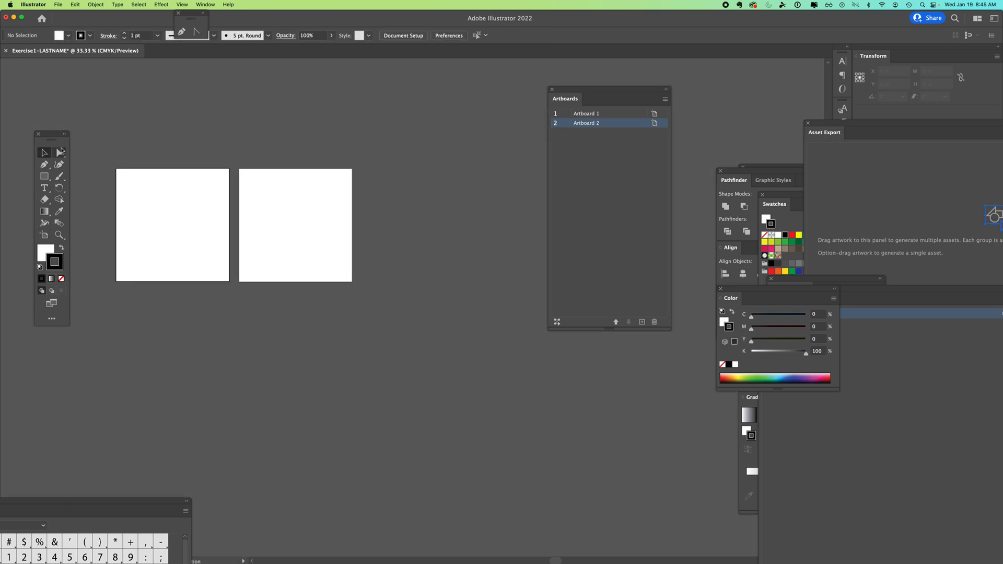
pyautogui.click(45, 236)
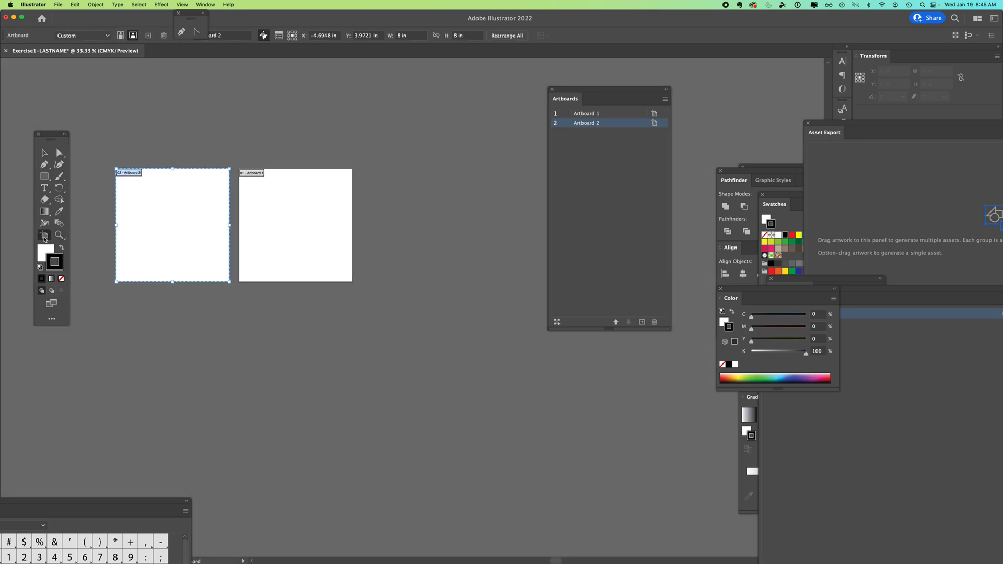
pyautogui.click(44, 153)
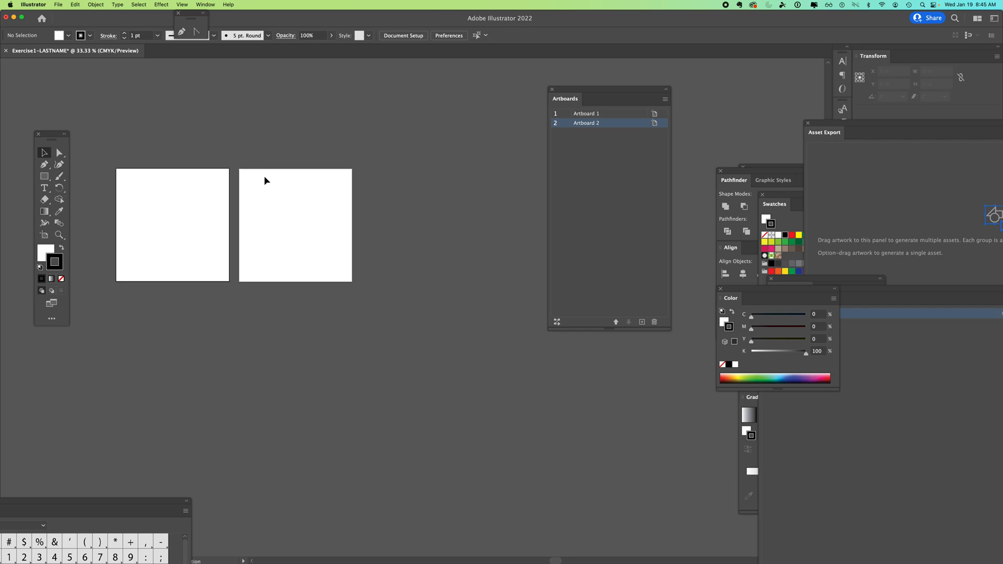
# - Bring both artboards into a closer view and move the Artboards panel clear of them
pyautogui.click(261, 194)
pyautogui.click(183, 201)
pyautogui.click(275, 184)
pyautogui.click(59, 235)
pyautogui.click(234, 222)
pyautogui.click(437, 291)
pyautogui.moveTo(395, 250); pyautogui.dragTo(337, 150)
pyautogui.moveTo(563, 102); pyautogui.dragTo(658, 99)
# - Activate each artboard in turn with the Selection tool to examine which entry is highlighted in the Artboards panel
pyautogui.click(42, 153)
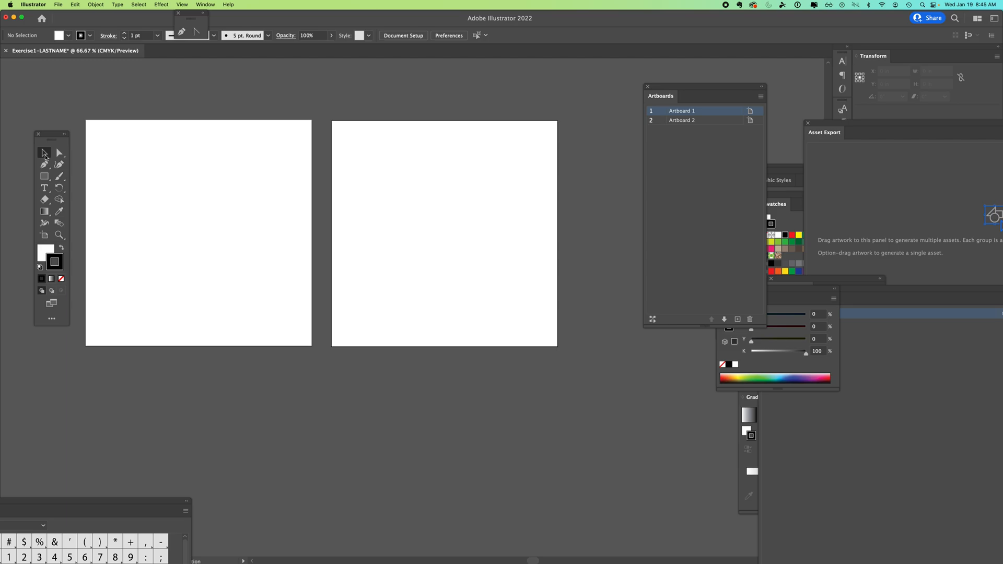
pyautogui.click(115, 143)
pyautogui.click(364, 150)
pyautogui.click(254, 283)
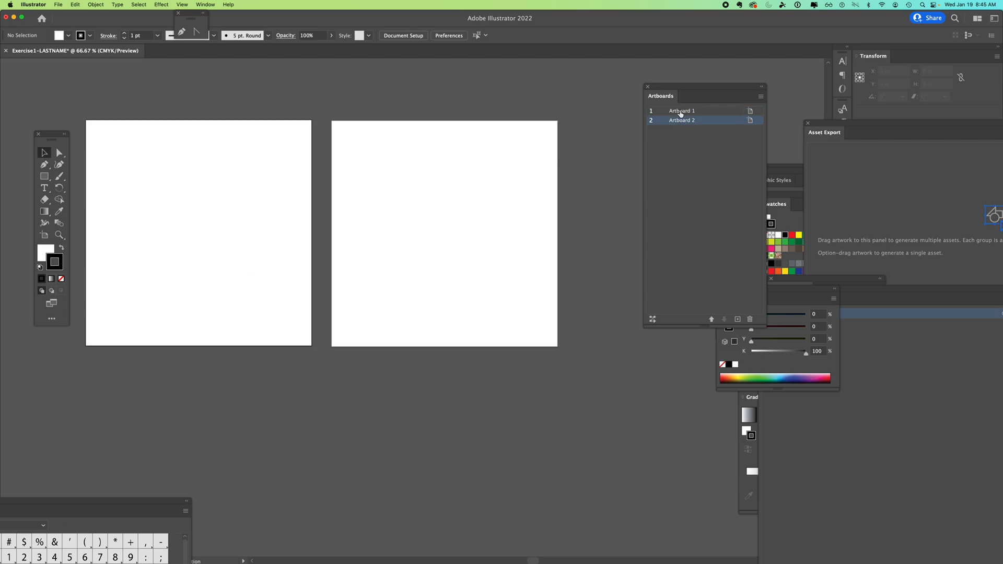
pyautogui.moveTo(662, 90); pyautogui.dragTo(629, 91)
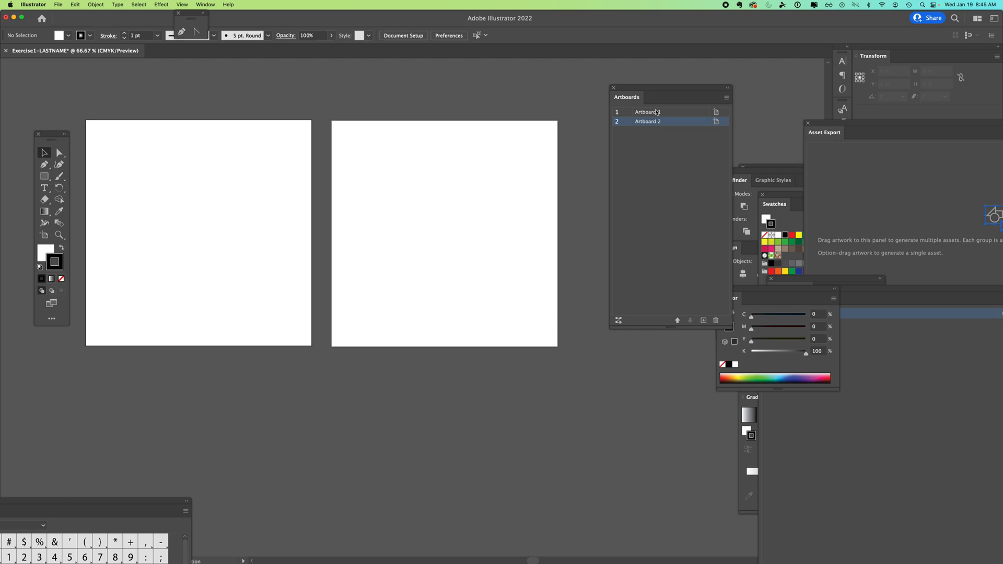
pyautogui.click(387, 203)
pyautogui.click(253, 218)
pyautogui.click(379, 201)
pyautogui.click(259, 212)
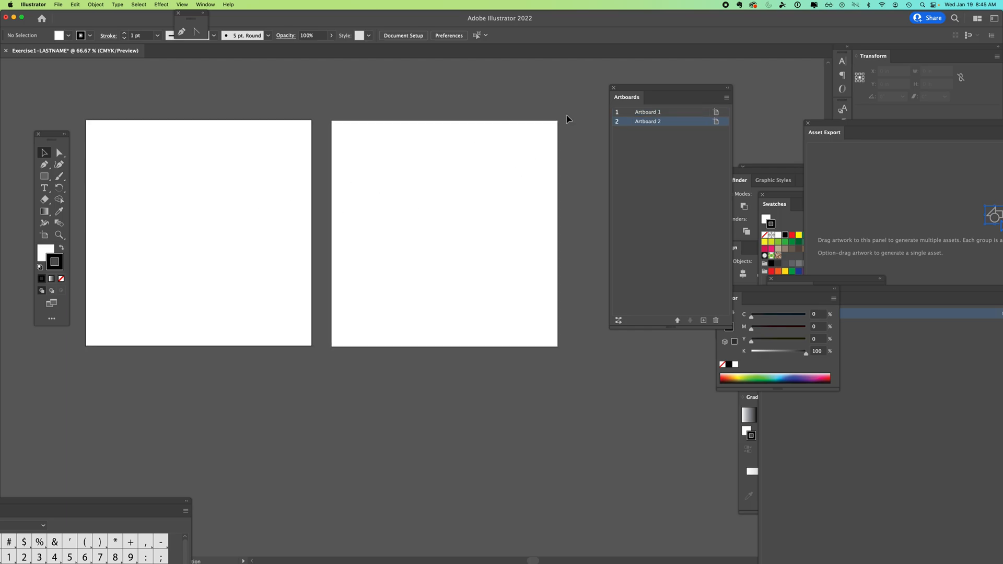
# - Rename Artboard 1 as Preview and Artboard 2 as Final
pyautogui.doubleClick(650, 114)
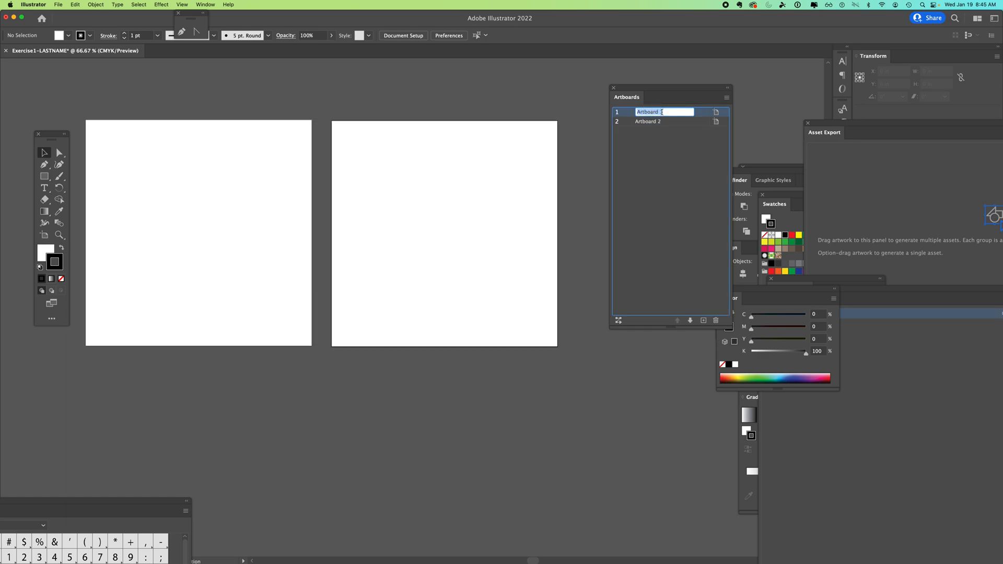
pyautogui.write('Preview')
pyautogui.press('Return')
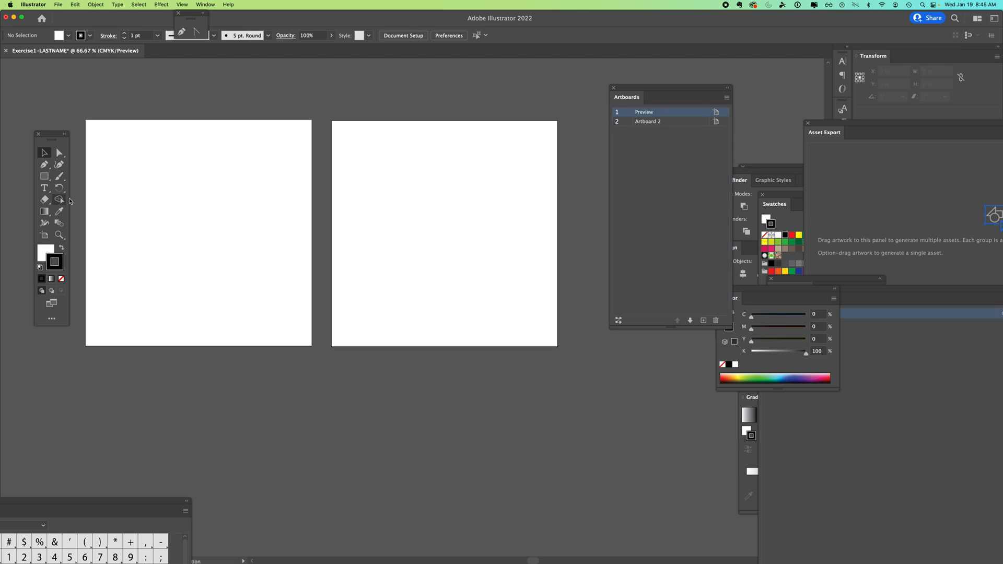
pyautogui.doubleClick(648, 121)
pyautogui.write('Final')
pyautogui.press('Return')
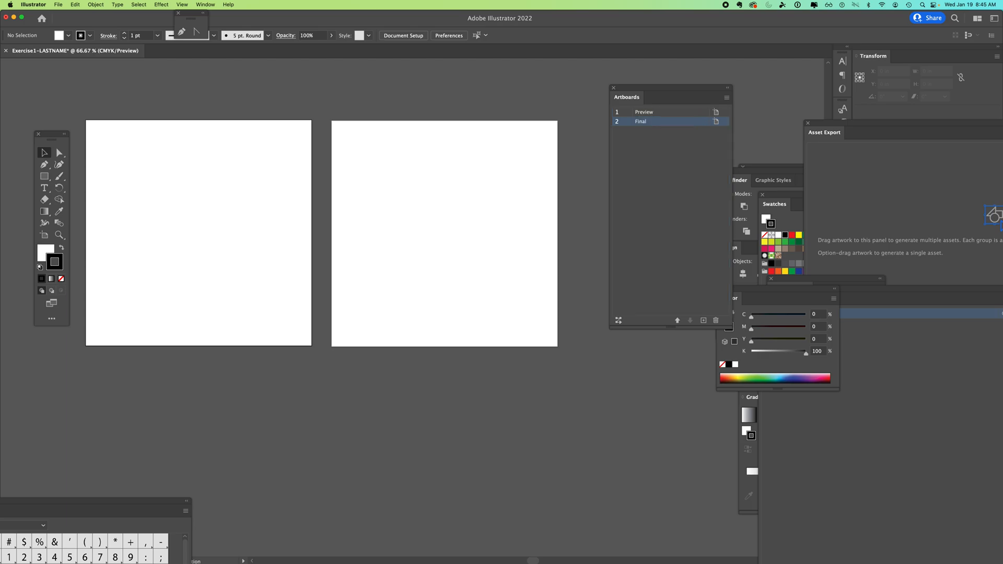
# - Check the name labels of both artboards on the canvas with the Artboard tool
pyautogui.click(45, 236)
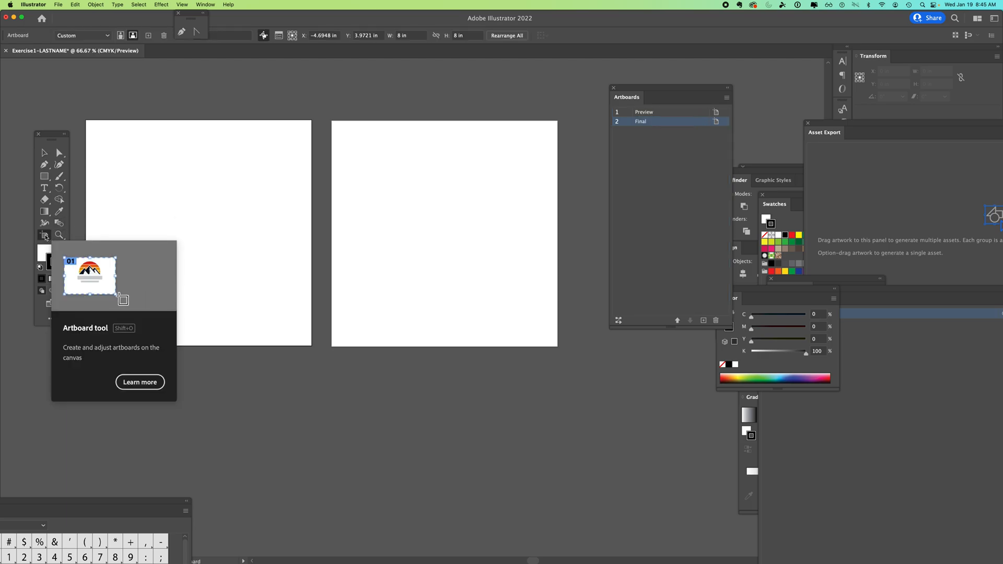
pyautogui.click(337, 126)
pyautogui.click(99, 130)
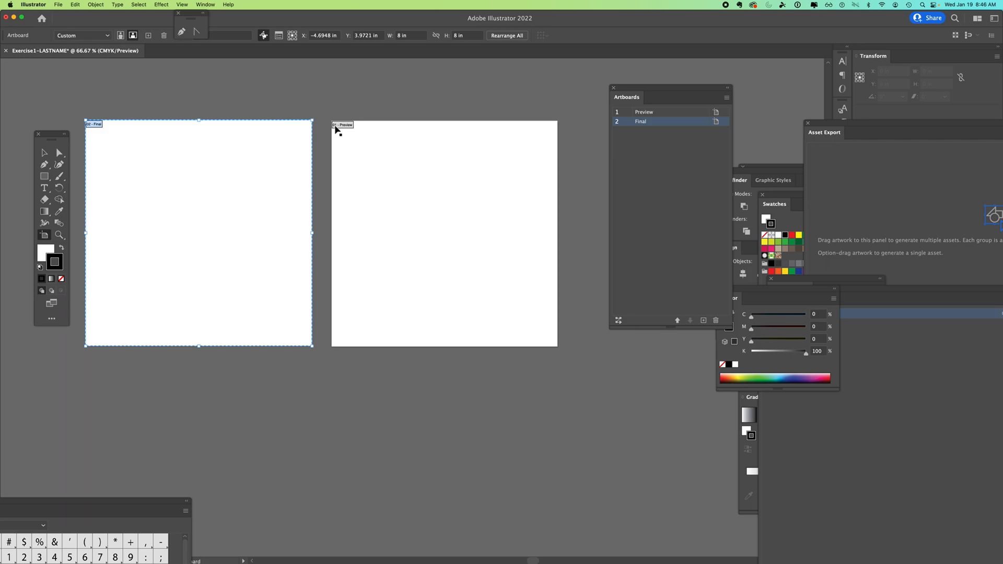
# - Move the Final artboard above Preview in the artboard order and return it to second place
pyautogui.click(651, 122)
pyautogui.moveTo(651, 122)
pyautogui.mouseDown()
pyautogui.moveTo(647, 112)
pyautogui.moveTo(648, 127)
pyautogui.moveTo(638, 122)
pyautogui.moveTo(639, 108)
pyautogui.mouseUp()
pyautogui.click(647, 113)
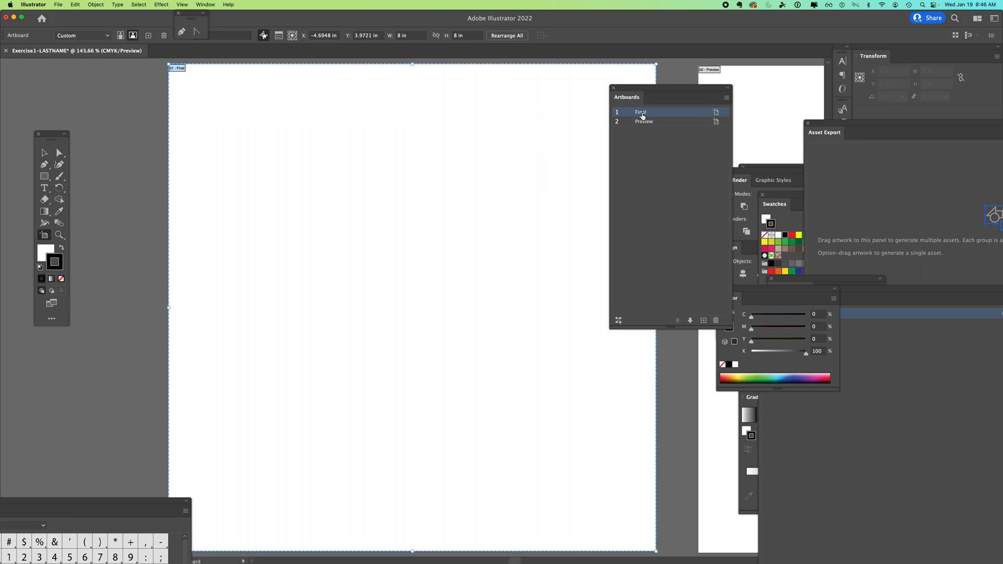
pyautogui.click(690, 320)
pyautogui.click(677, 321)
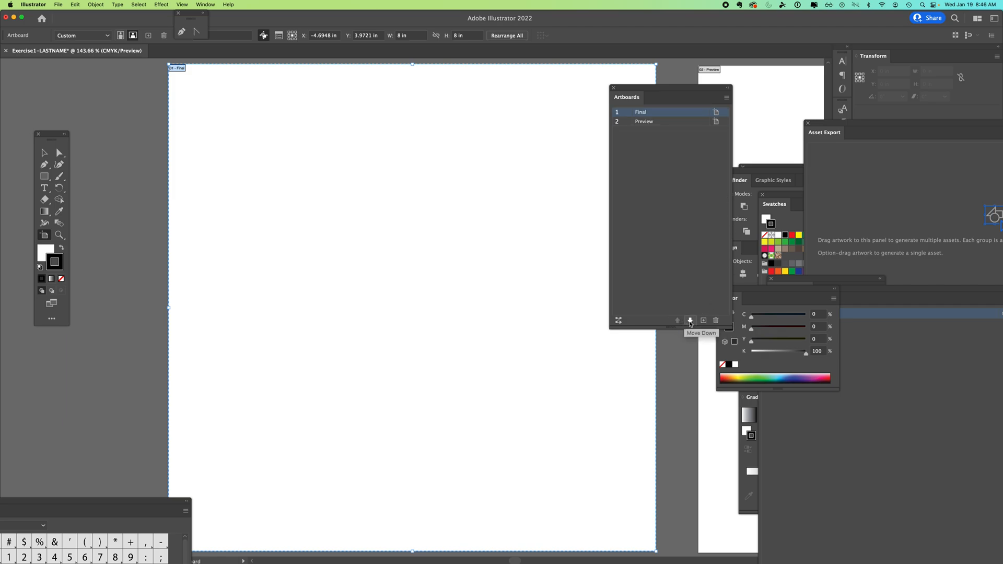
pyautogui.click(690, 321)
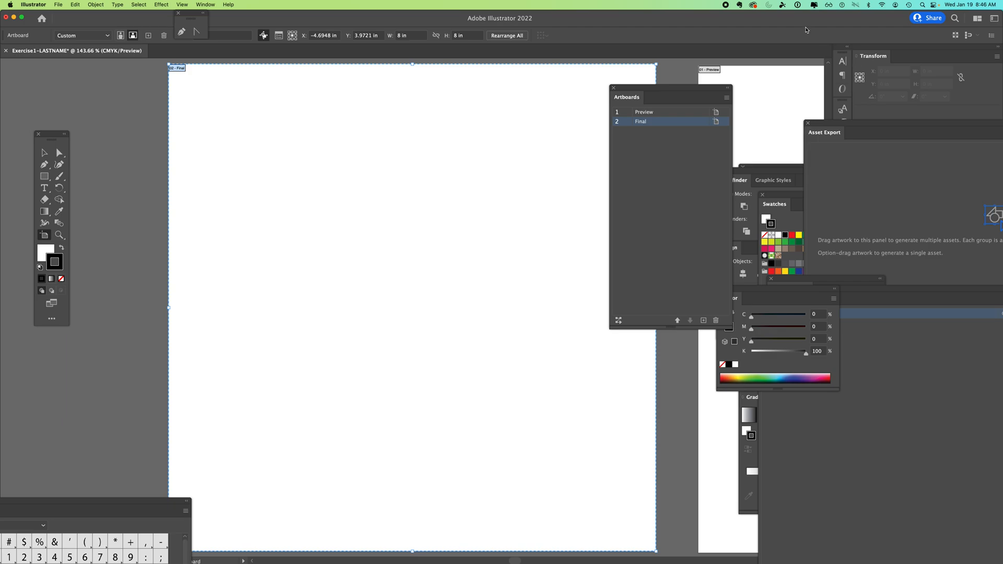